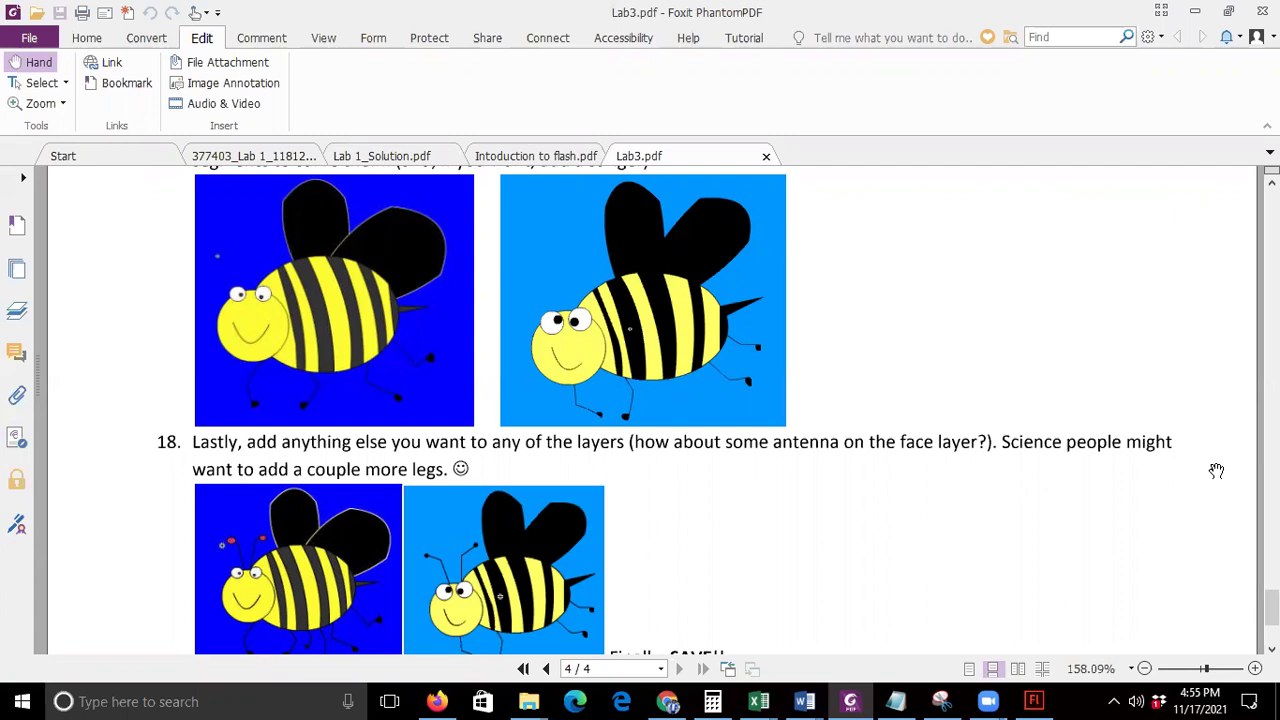
Step: Look through the Lab3.pdf instructions from the bee stripes section back to the Your Turn—Part 2 oval drawing steps
scroll(1210, 460, "up", 15)
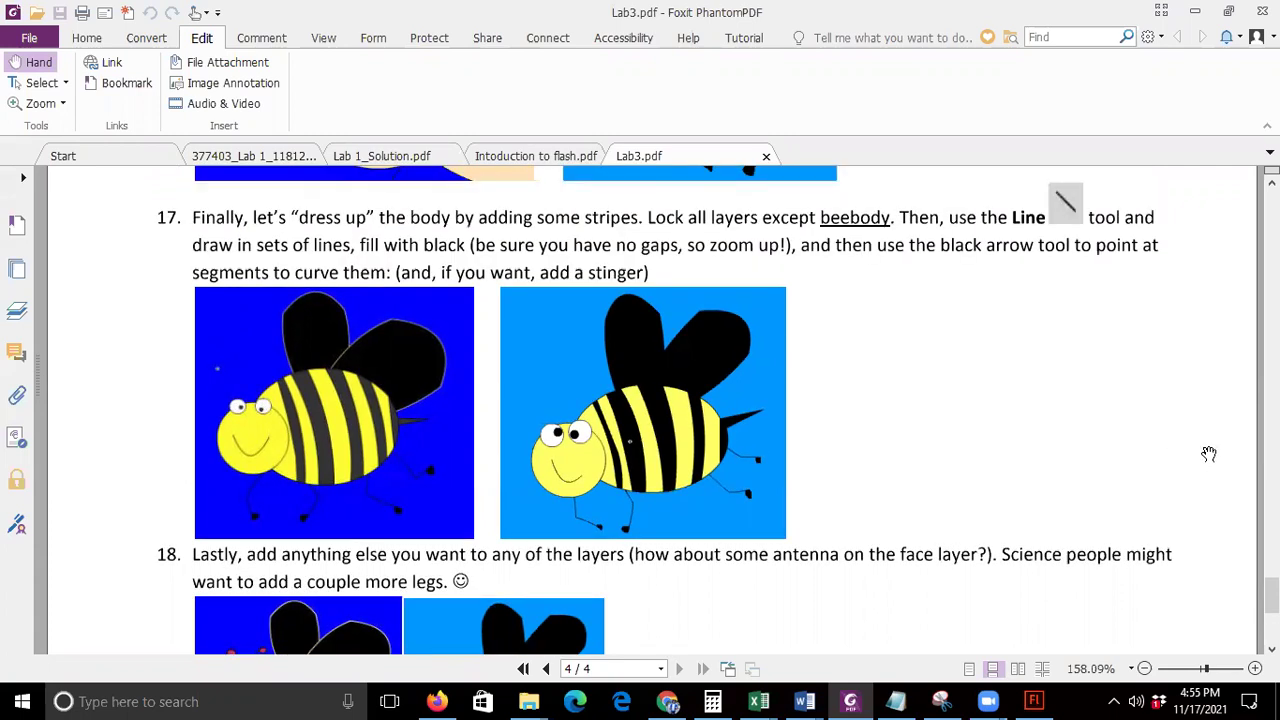
scroll(1216, 440, "up", 20)
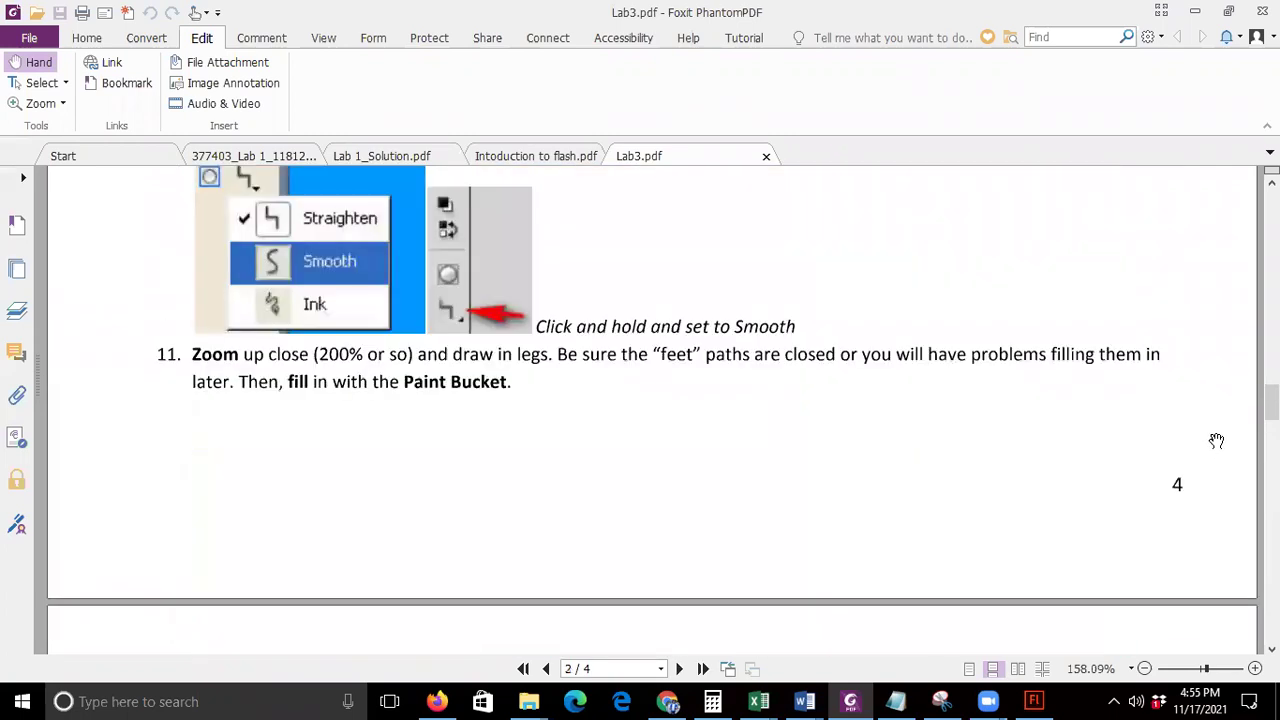
scroll(1216, 440, "up", 7)
scroll(1216, 440, "down", 6)
scroll(1216, 440, "up", 18)
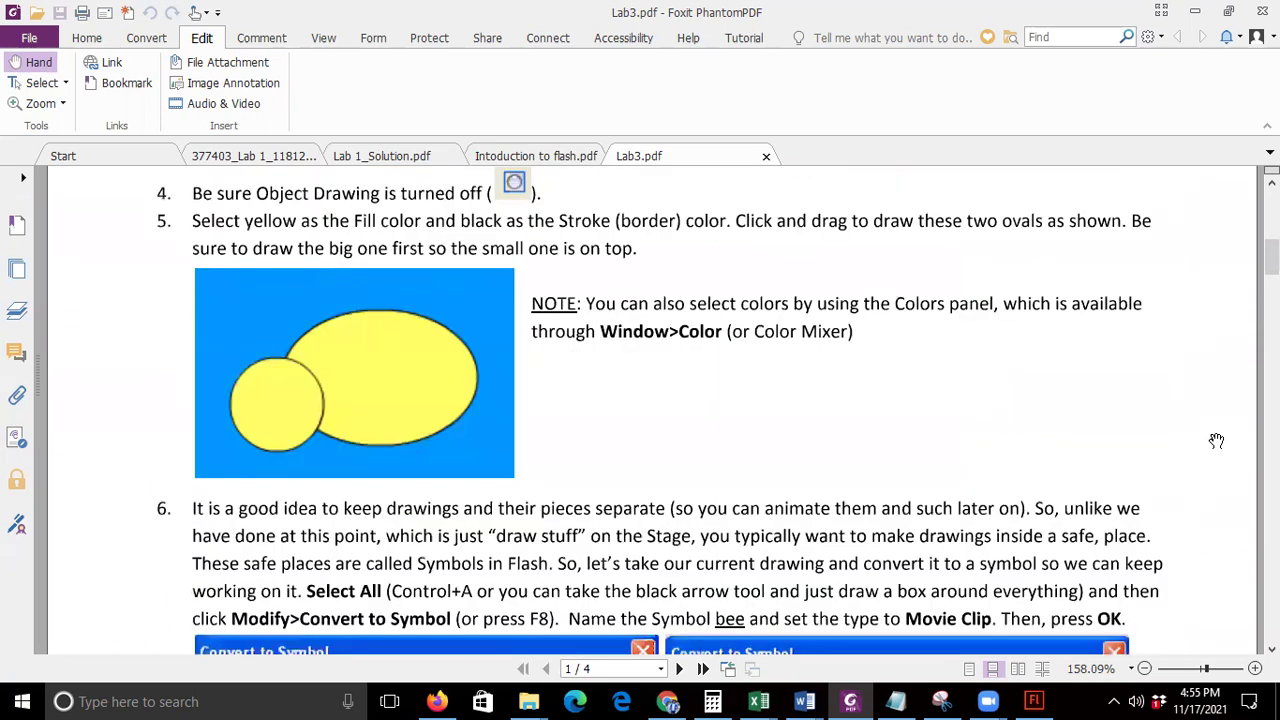
scroll(1216, 440, "down", 2)
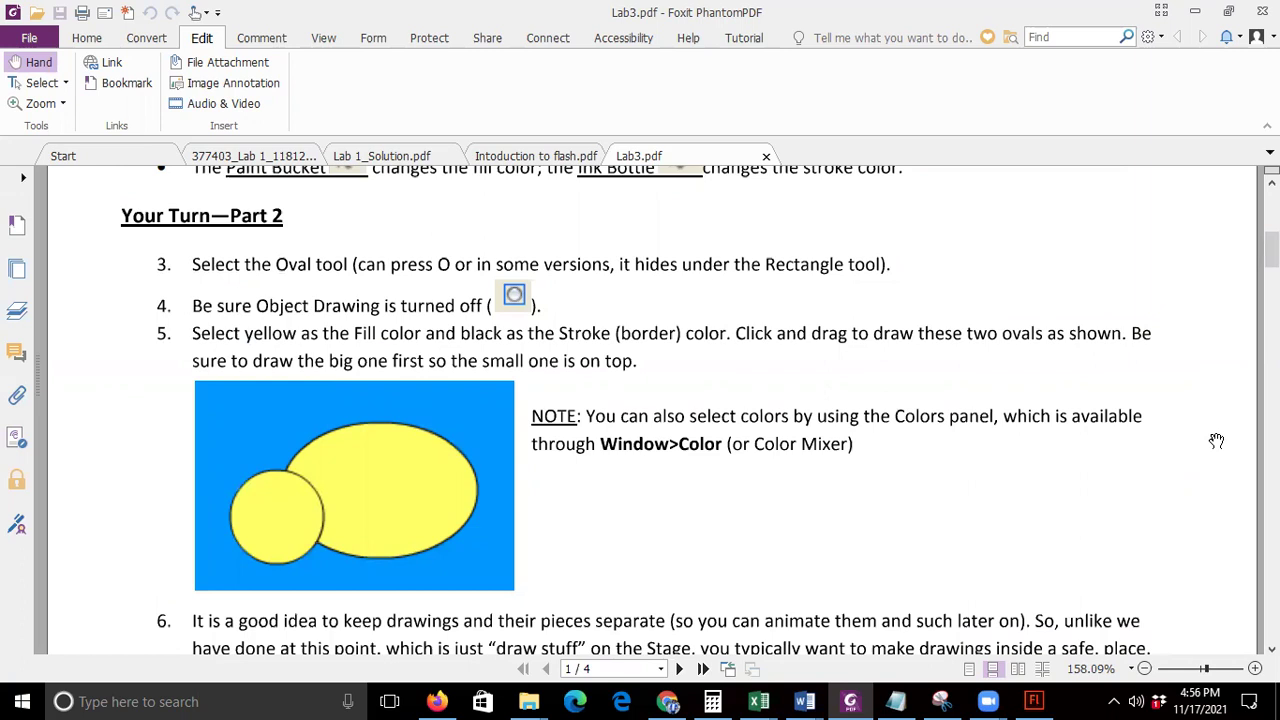
Step: Switch to Flash, activate the Selection tool and return from inside the Bee symbol to Scene 1
left_click(1034, 701)
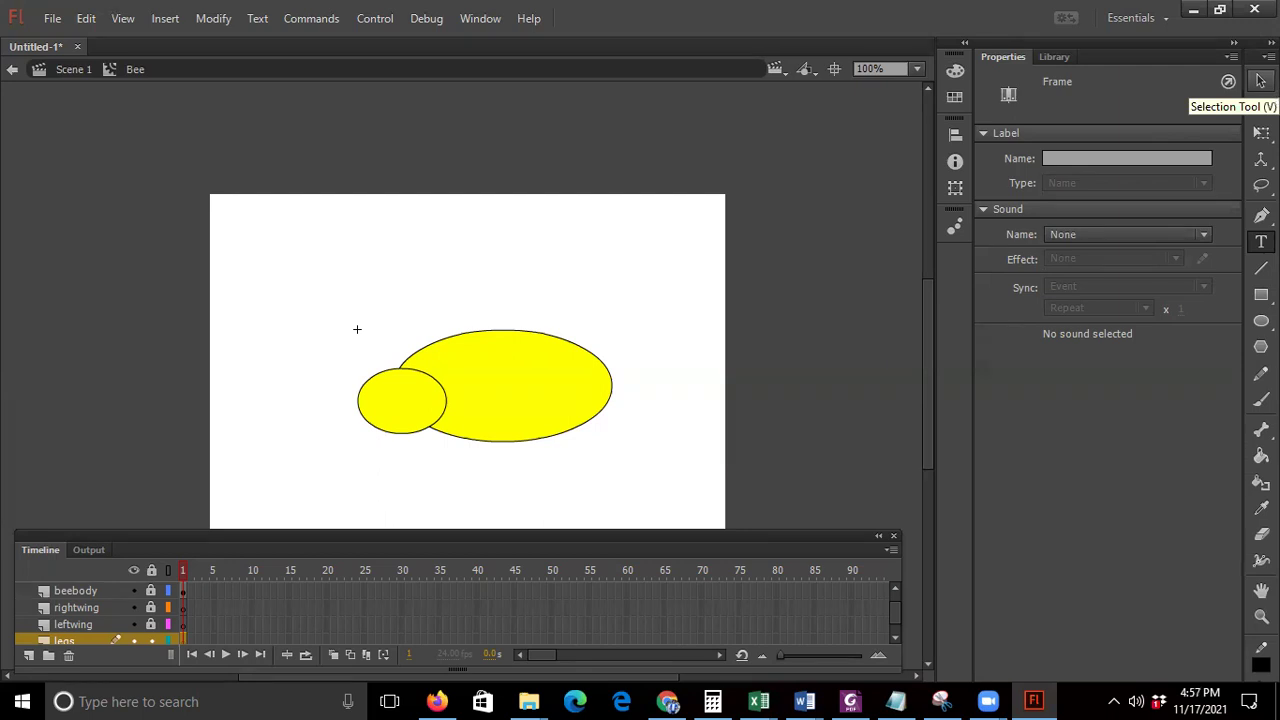
left_click(1260, 80)
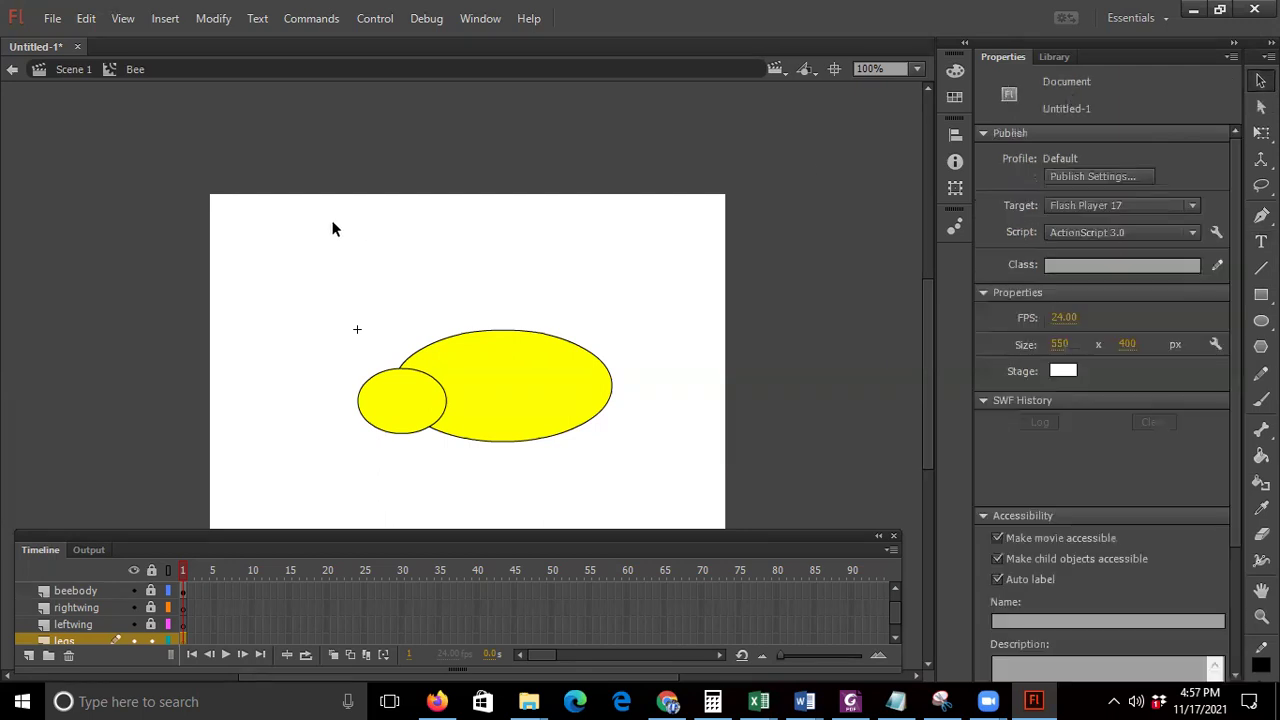
left_click_drag(270, 246, 377, 250)
left_click_drag(486, 249, 634, 447)
left_click_drag(430, 303, 688, 493)
left_click_drag(306, 302, 679, 486)
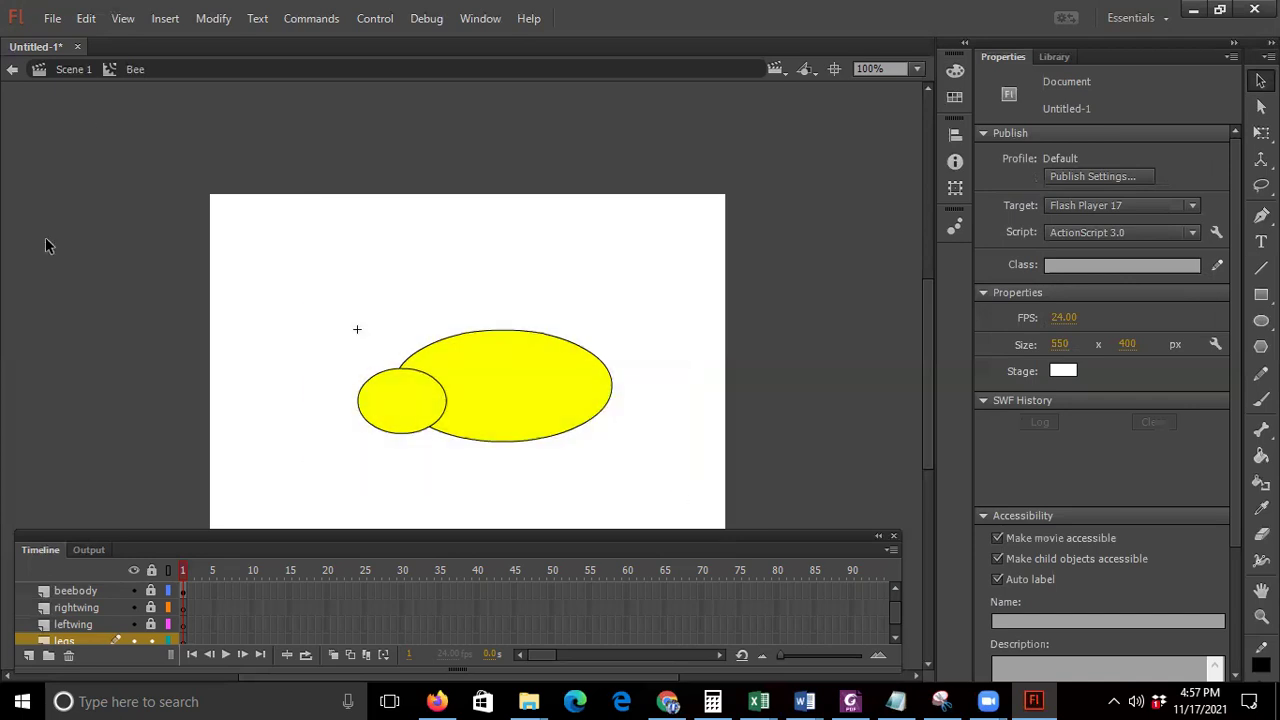
left_click(57, 76)
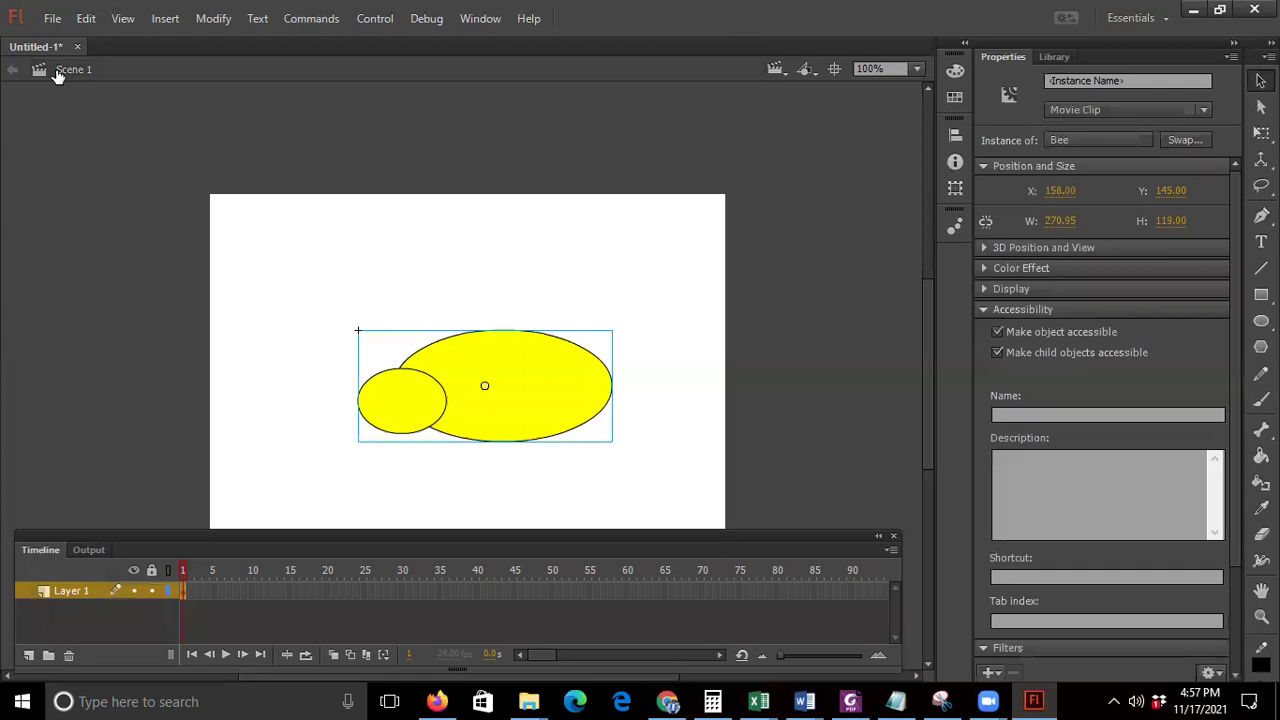
left_click_drag(321, 311, 665, 489)
left_click(212, 18)
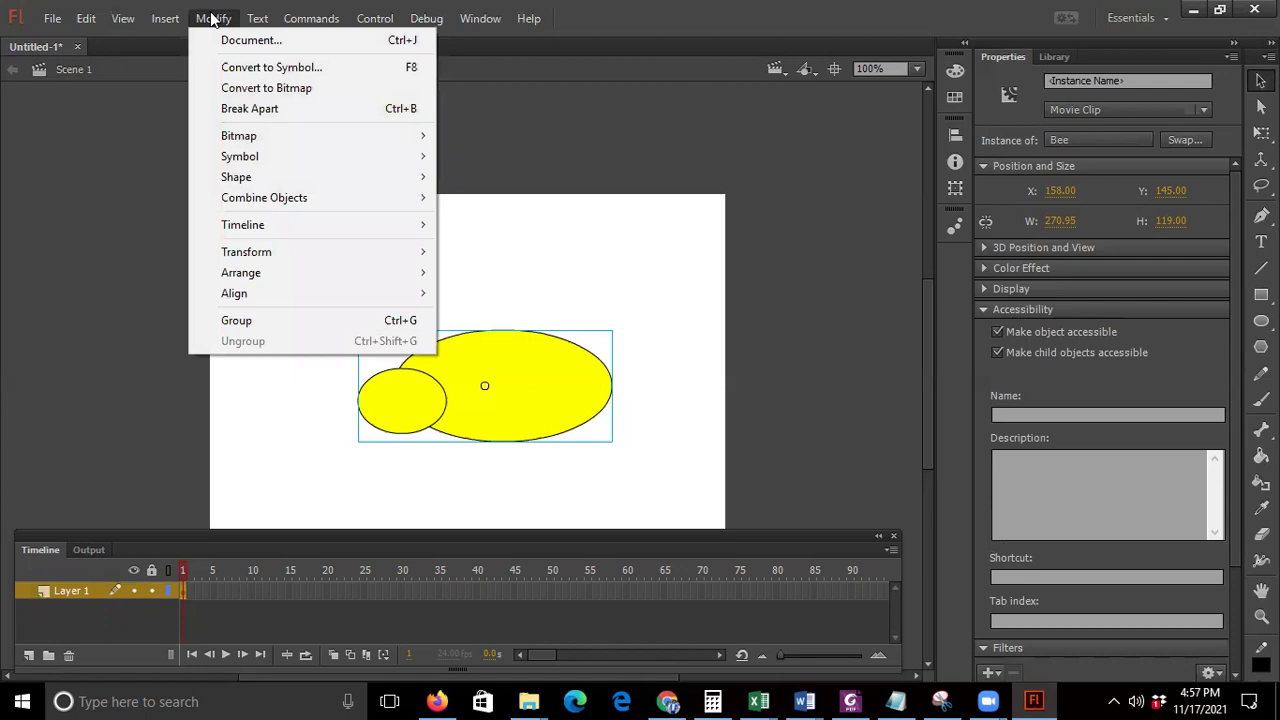
left_click(238, 70)
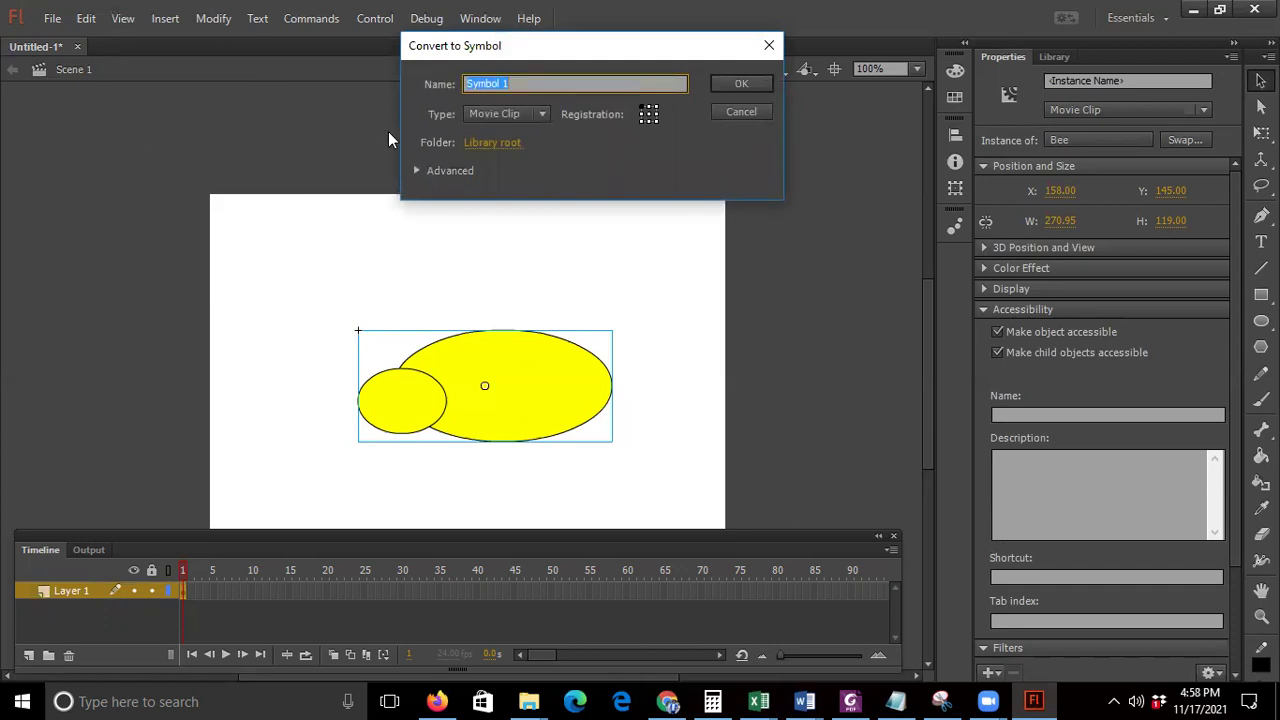
left_click(544, 115)
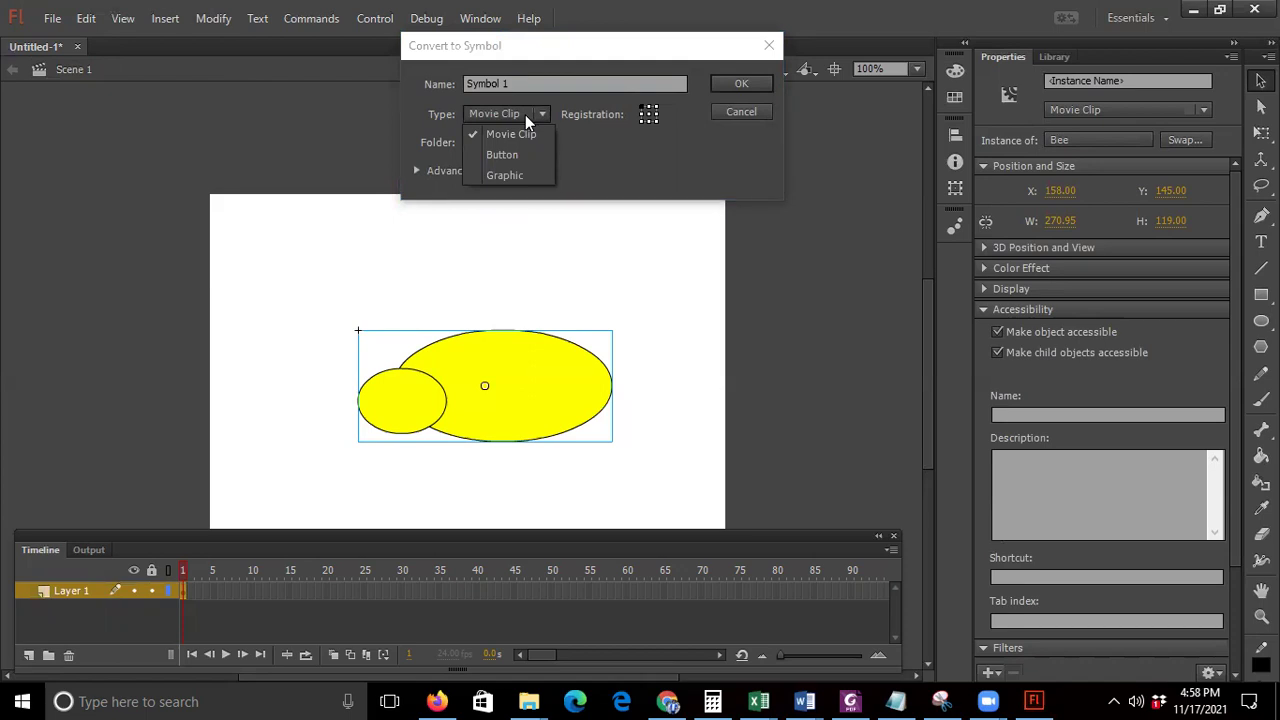
left_click(512, 135)
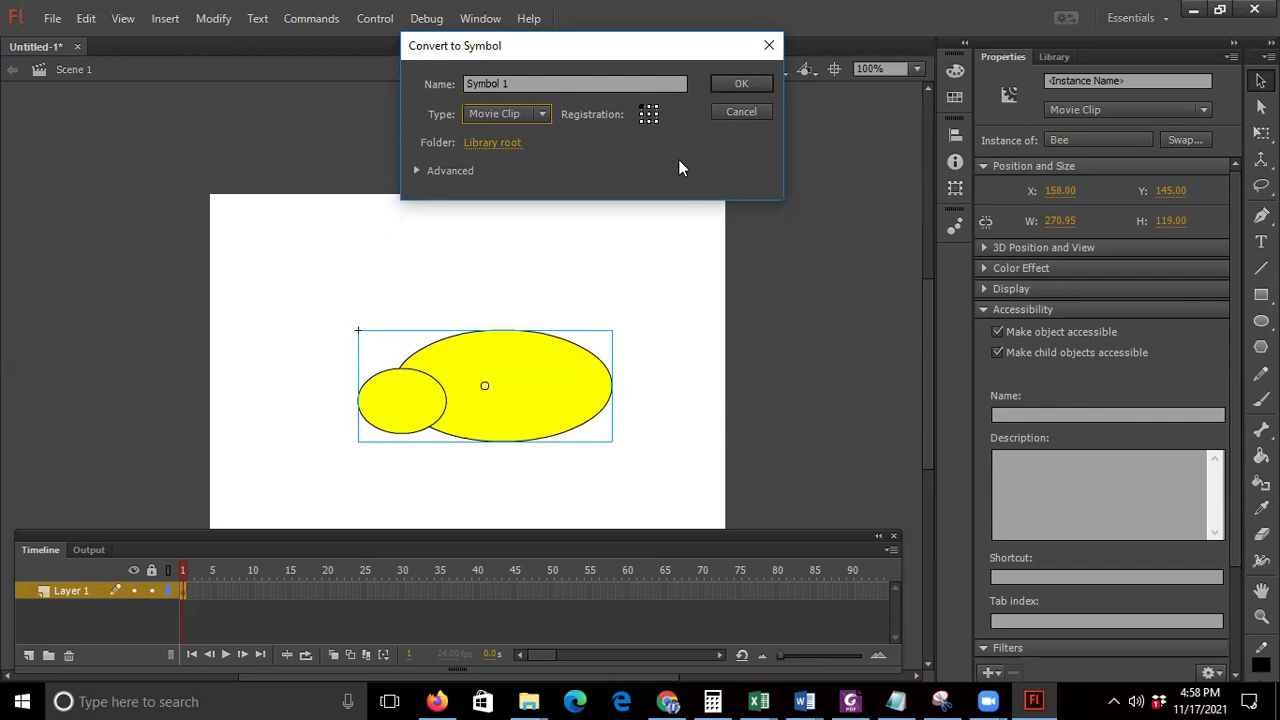
left_click(740, 112)
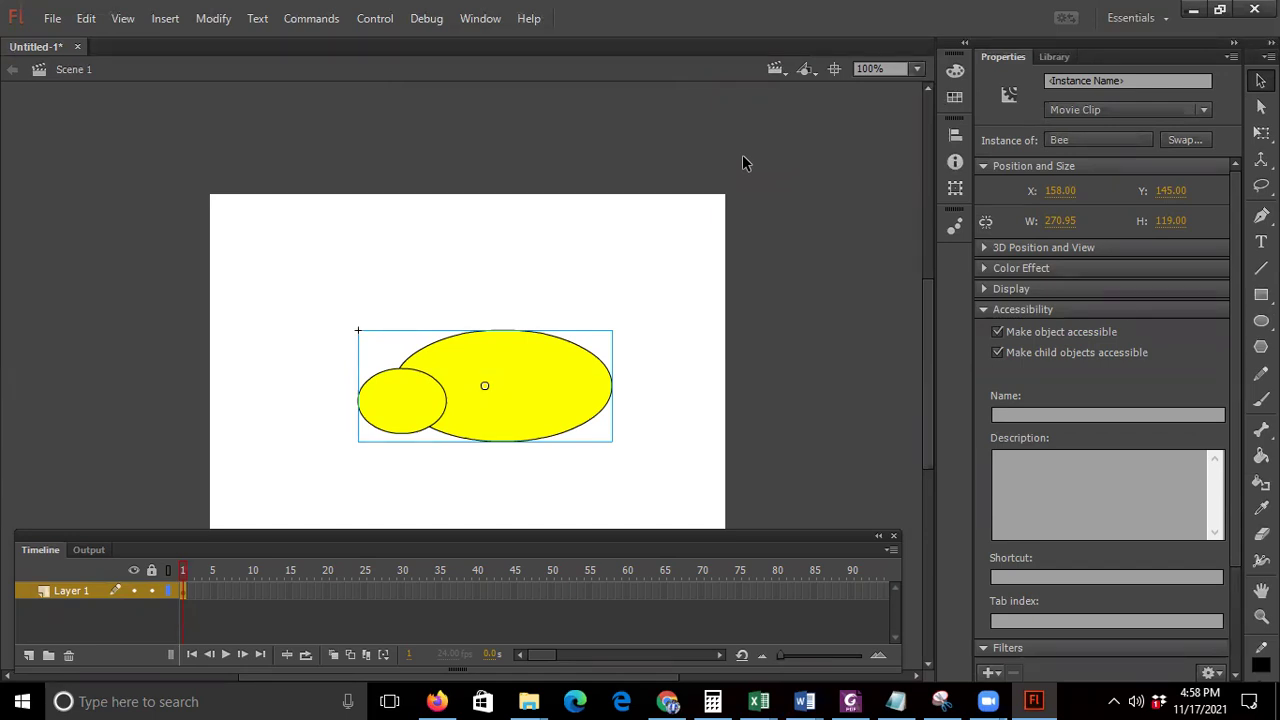
Step: Show the library and open the Bee symbol on the stage for editing, looking through its layers from face to legs
left_click(1061, 55)
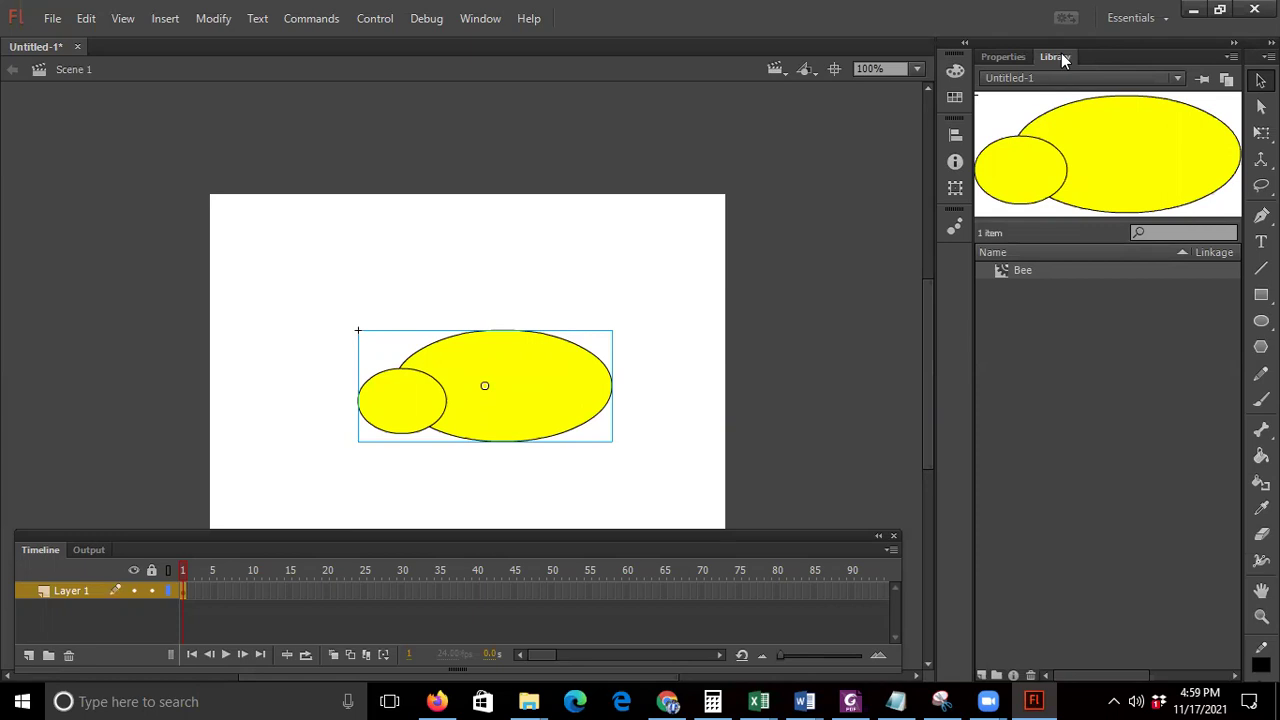
double_click(471, 383)
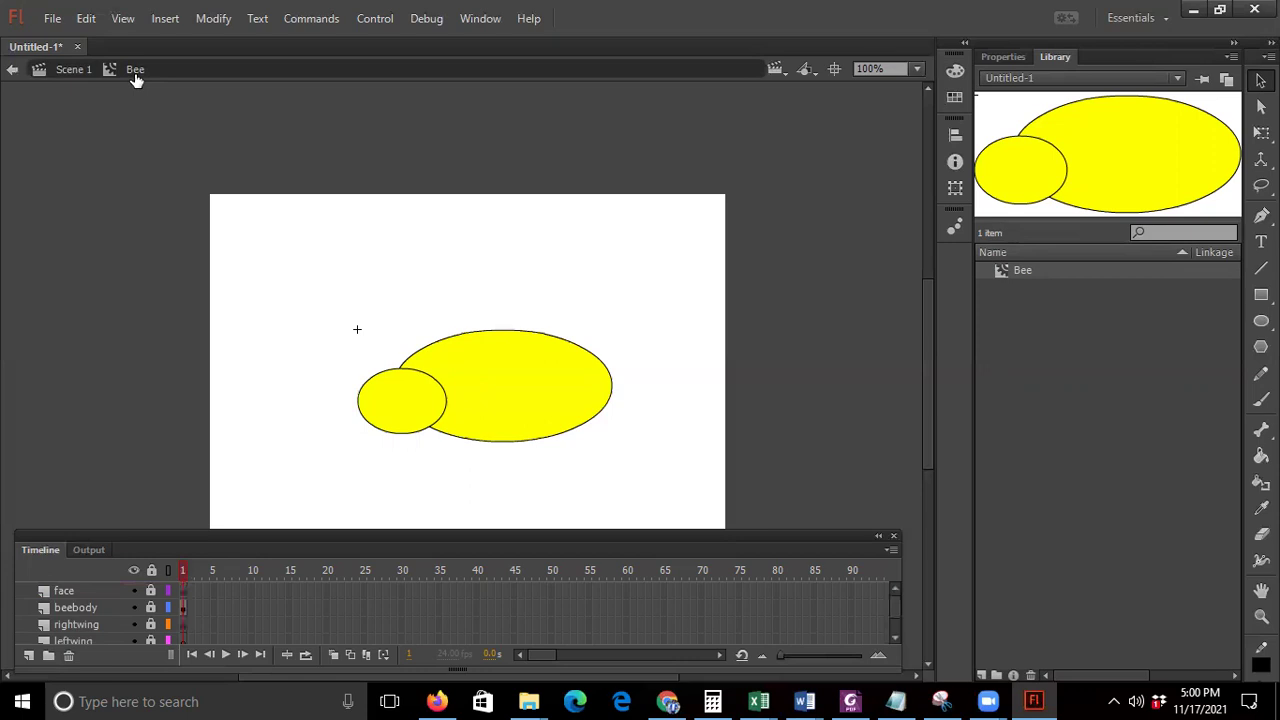
left_click(898, 641)
left_click(898, 638)
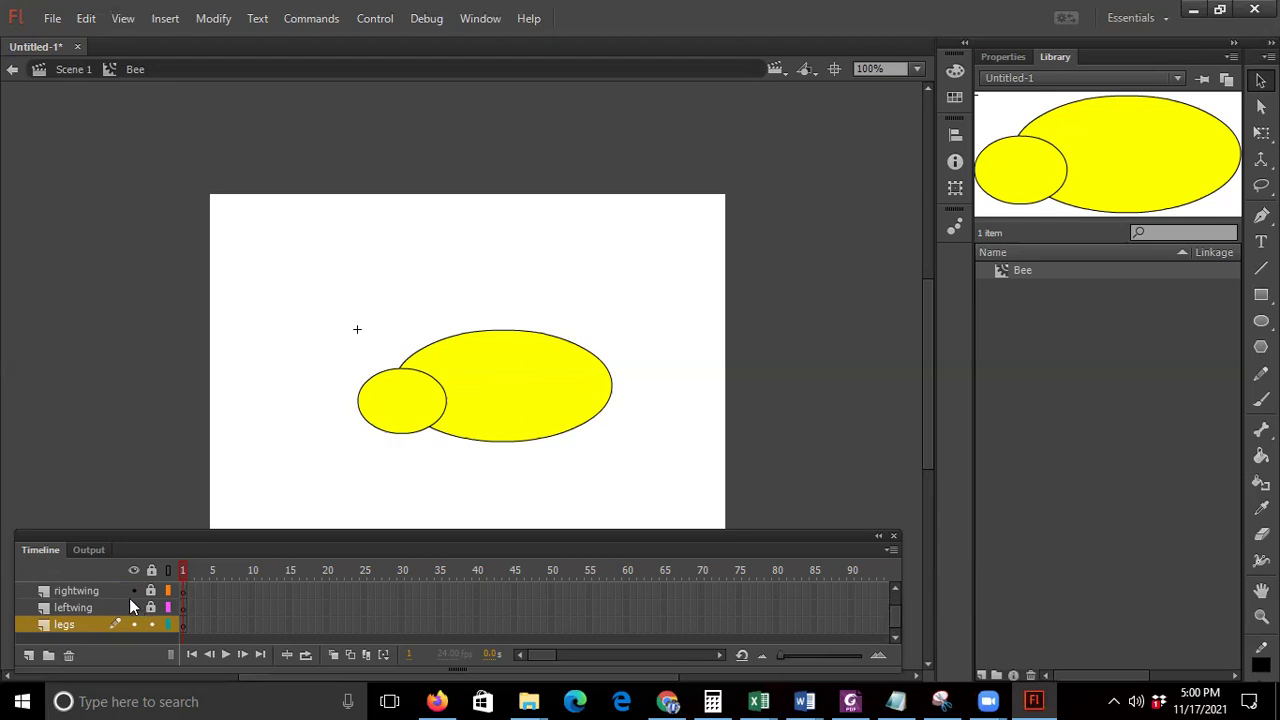
scroll(129, 604, "up", 1)
scroll(107, 612, "up", 1)
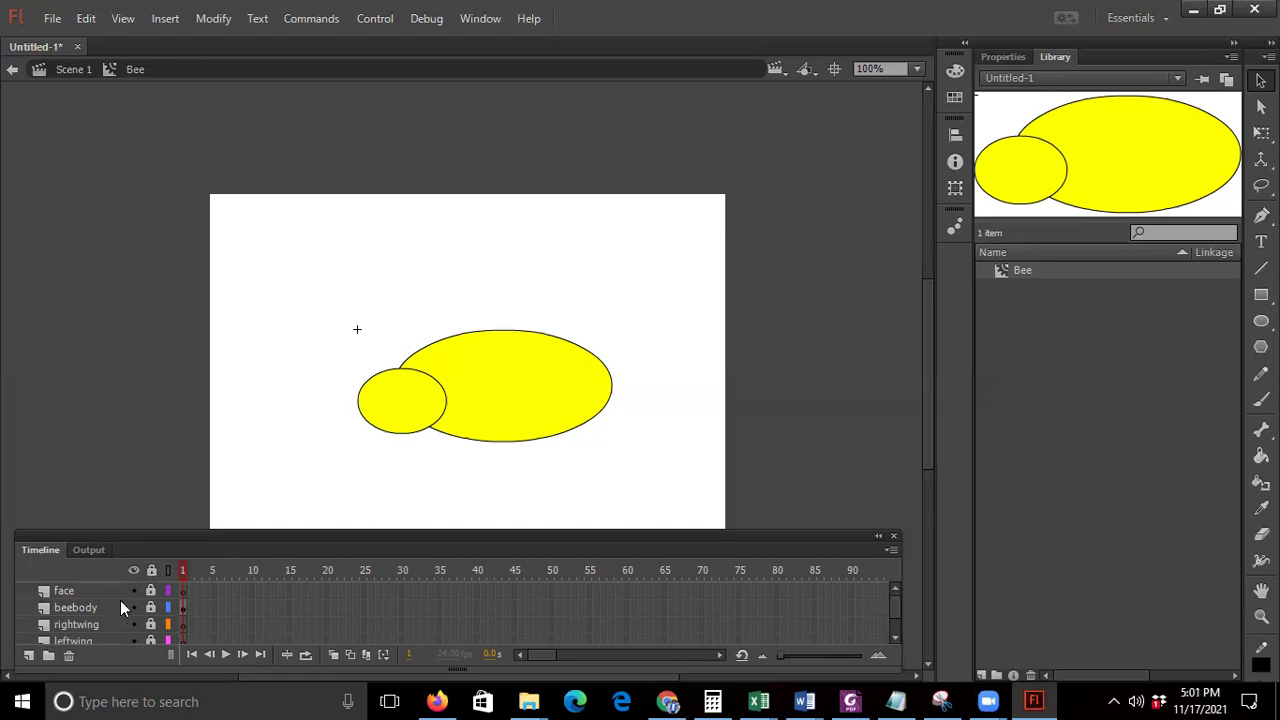
scroll(137, 606, "down", 1)
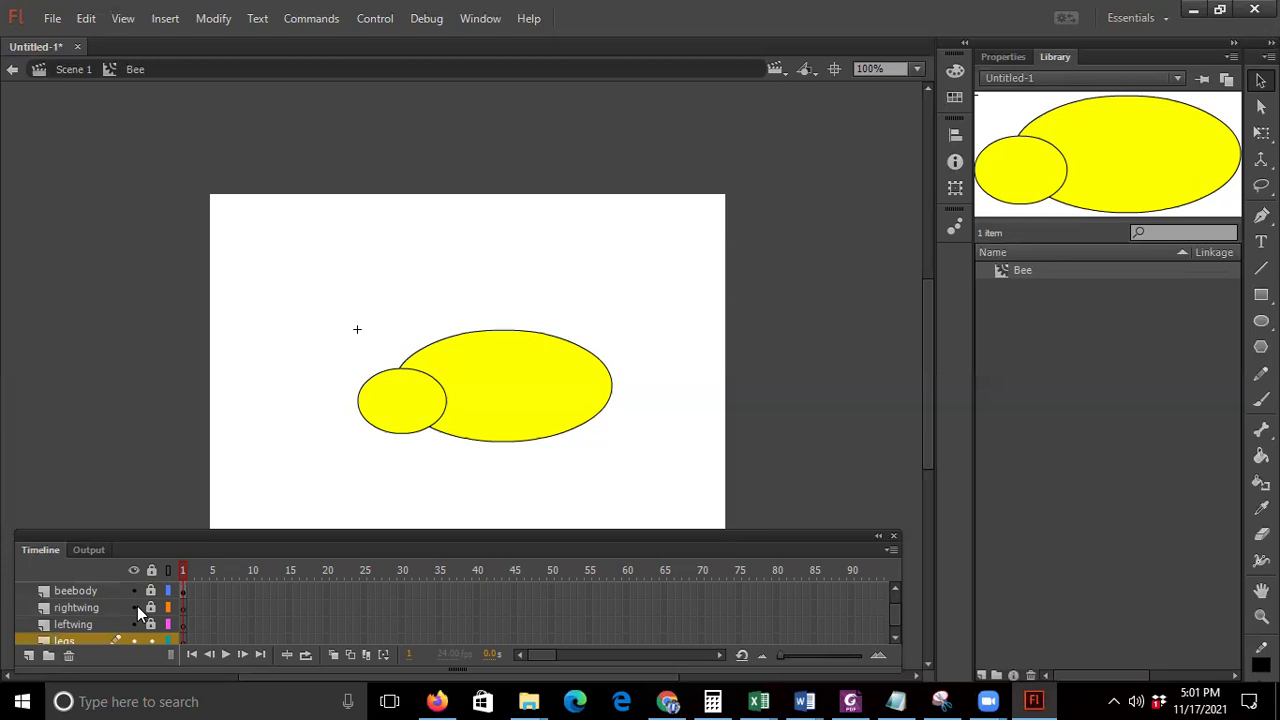
scroll(137, 606, "down", 1)
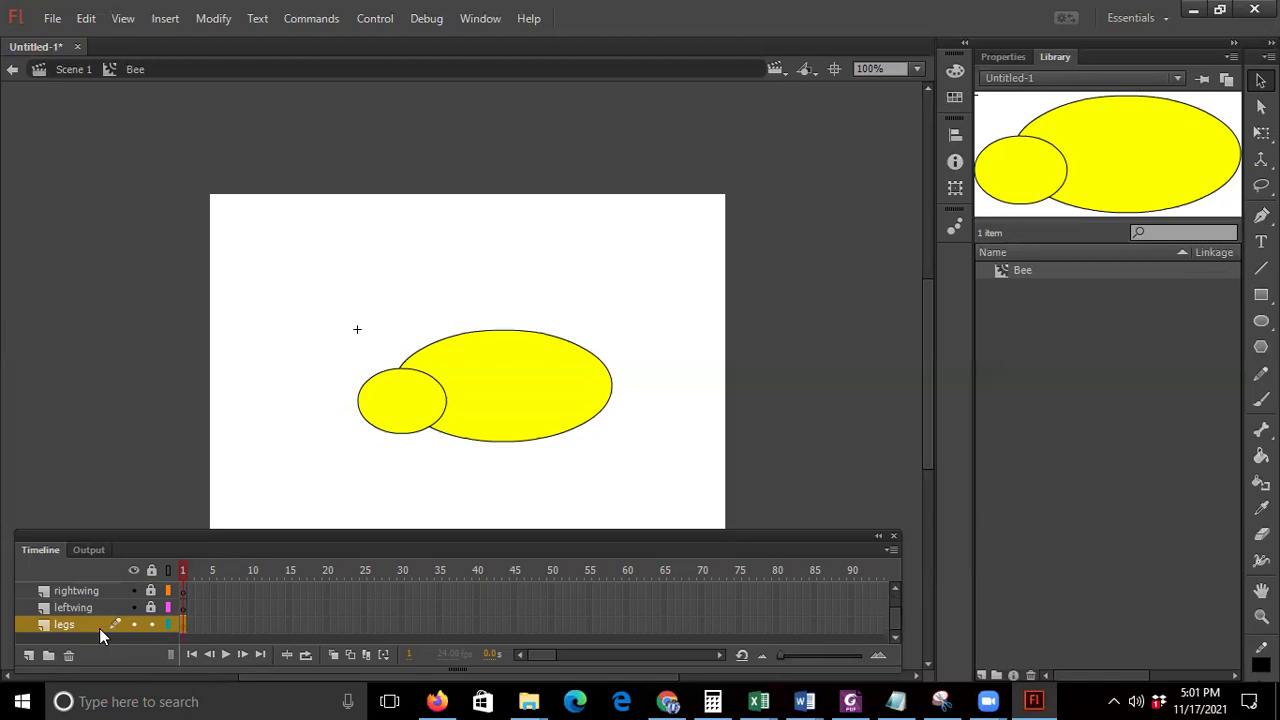
Step: Switch to Lab3.pdf in Foxit PhantomPDF and read the instructions on the bee's layers and drawing legs with the Pencil tool set to Smooth
left_click(849, 701)
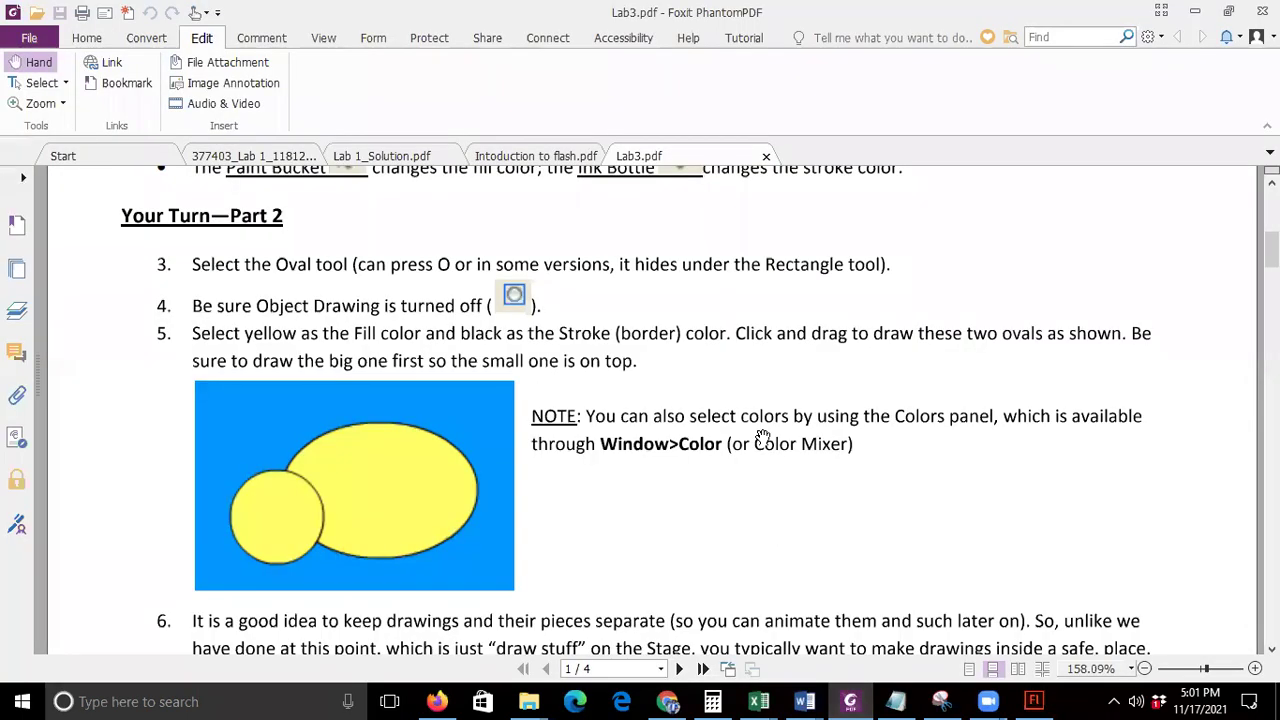
scroll(762, 437, "down", 10)
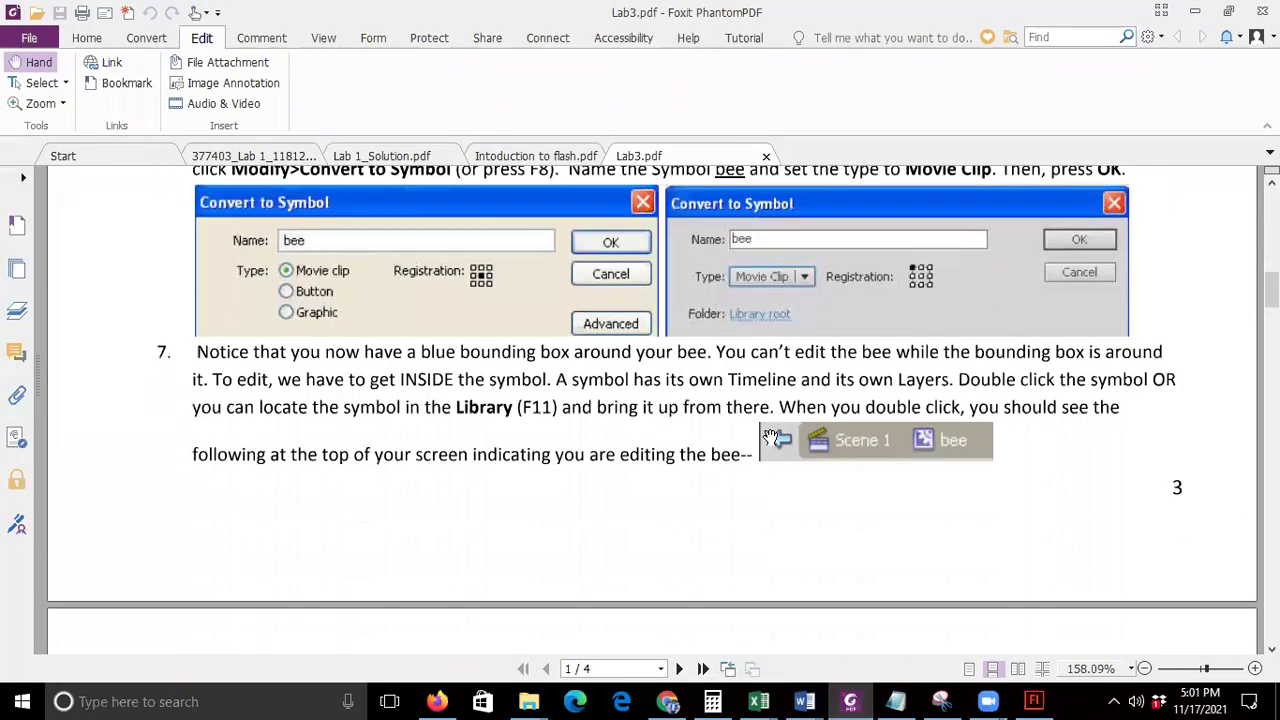
scroll(772, 437, "down", 5)
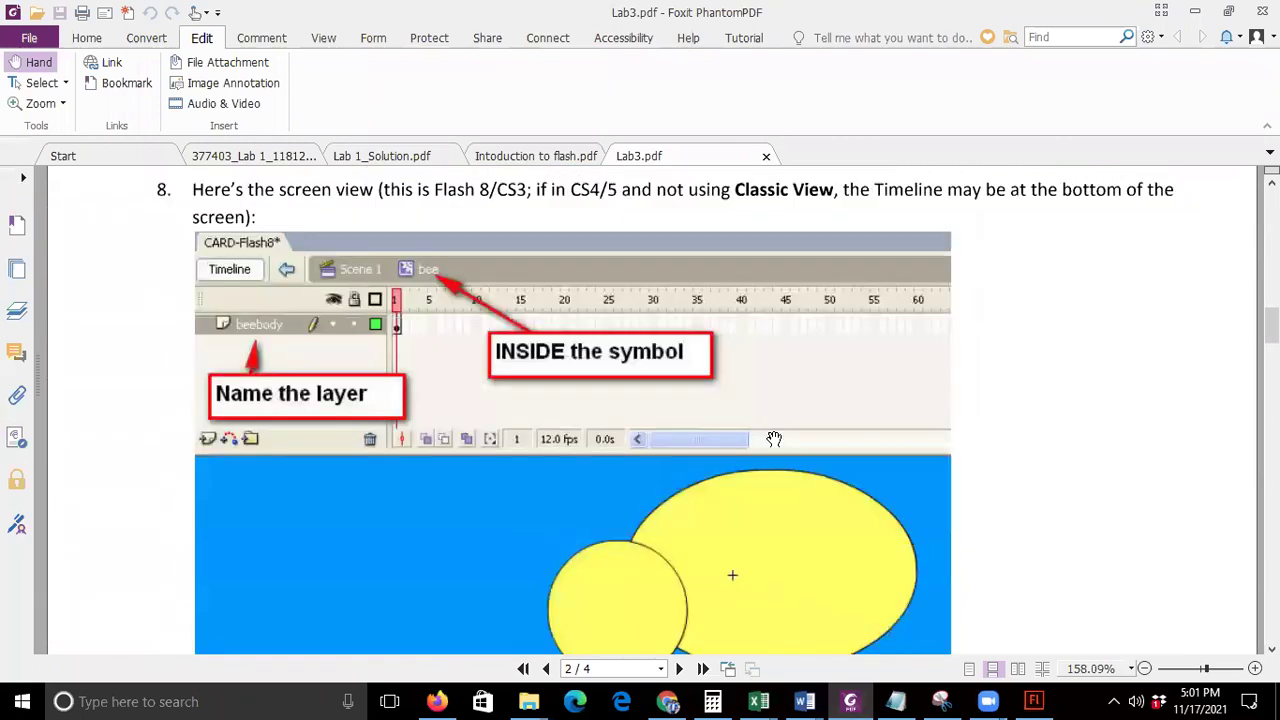
scroll(774, 438, "down", 8)
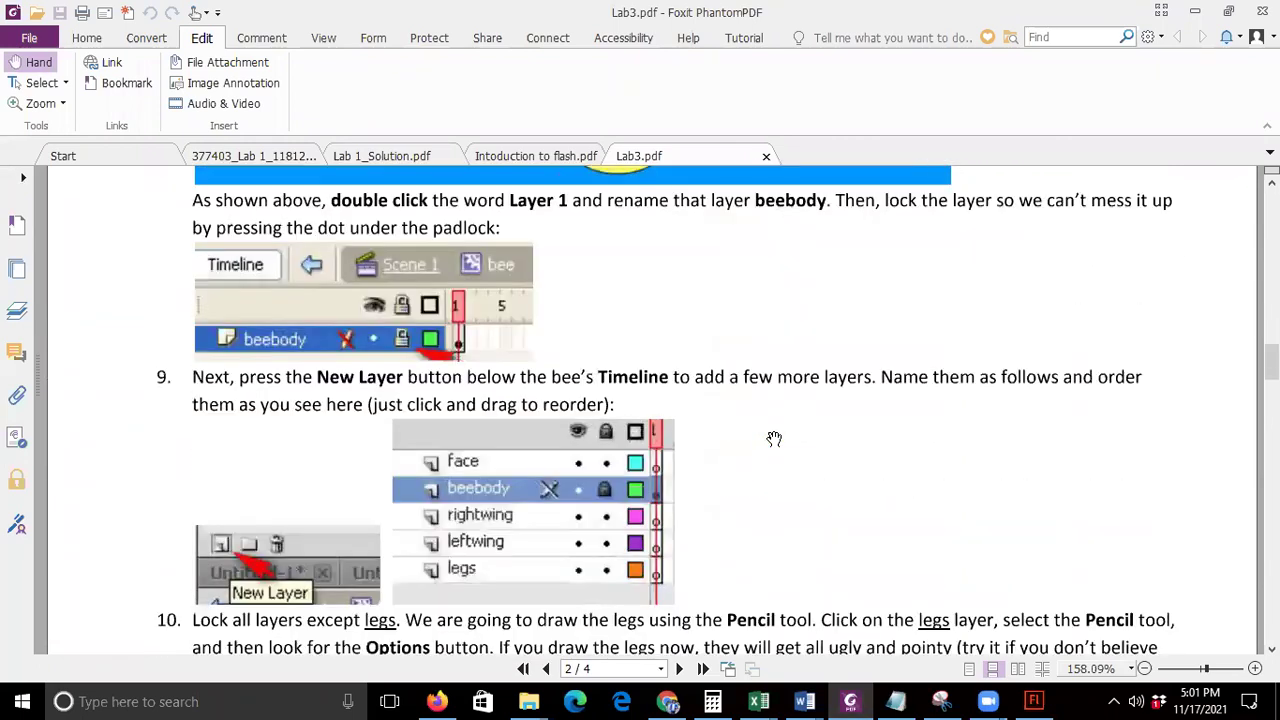
scroll(774, 438, "down", 1)
scroll(774, 438, "down", 5)
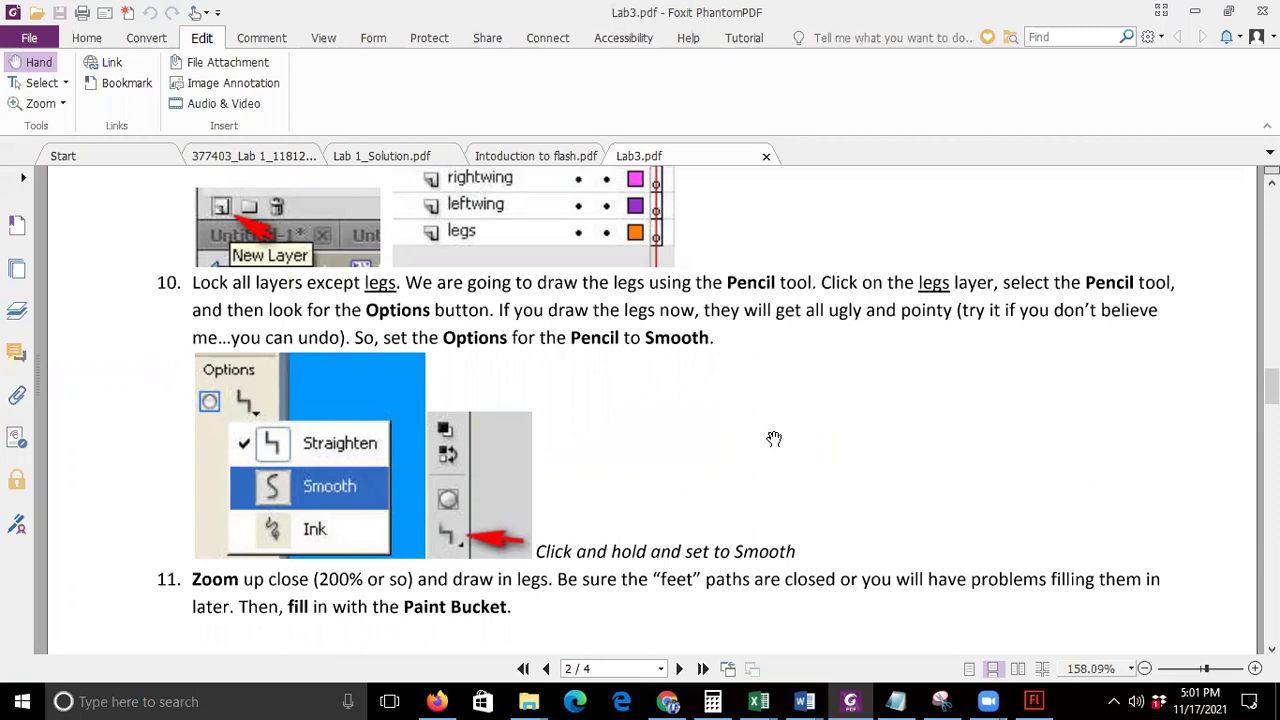
scroll(830, 421, "down", 4)
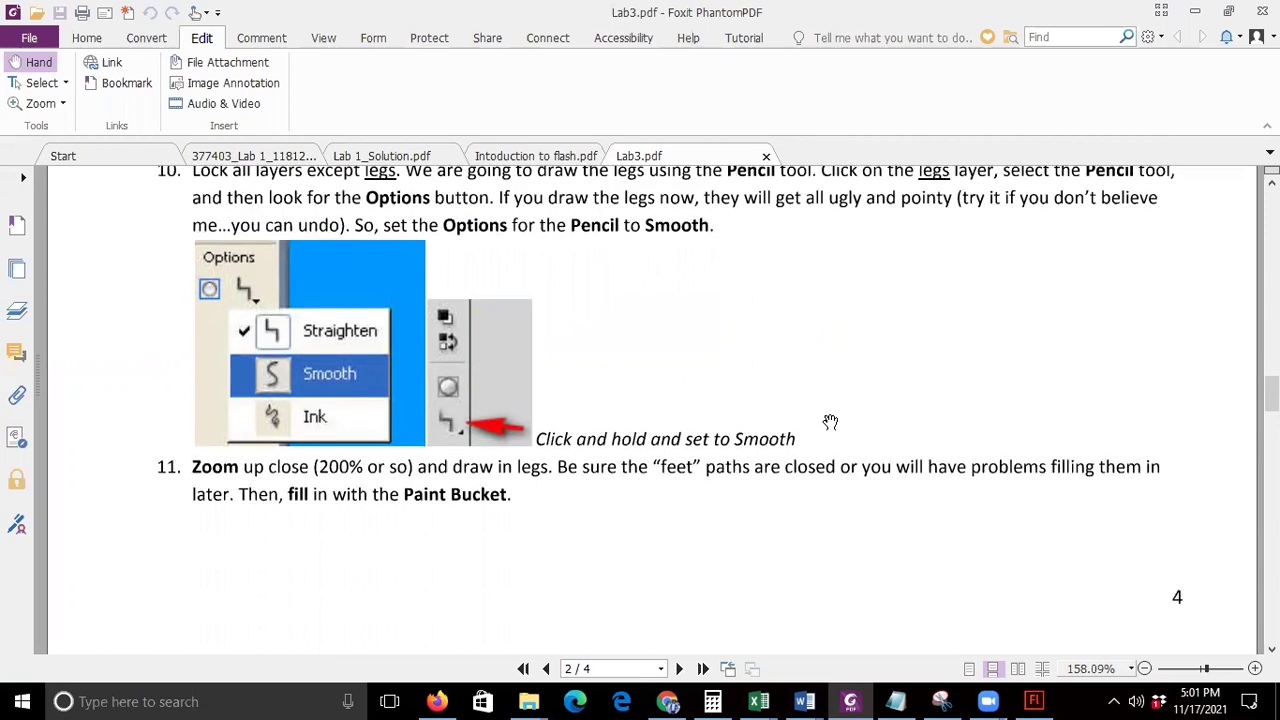
scroll(830, 421, "down", 1)
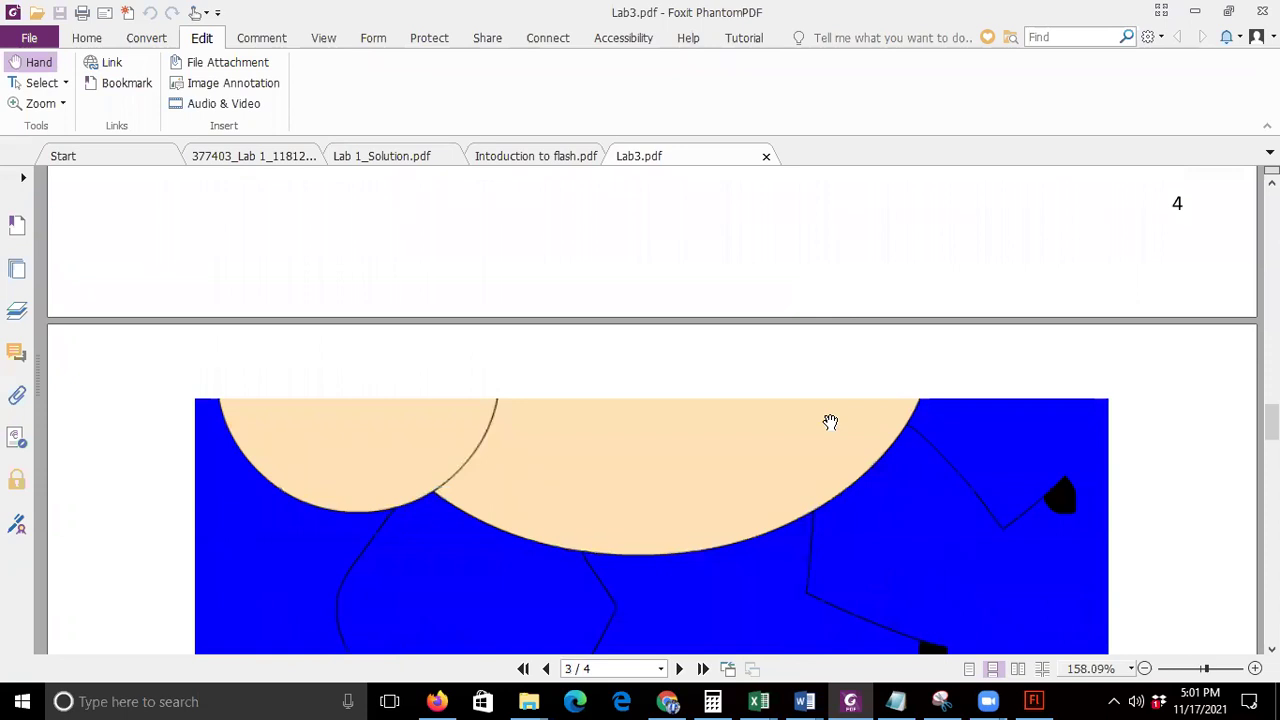
scroll(830, 421, "down", 1)
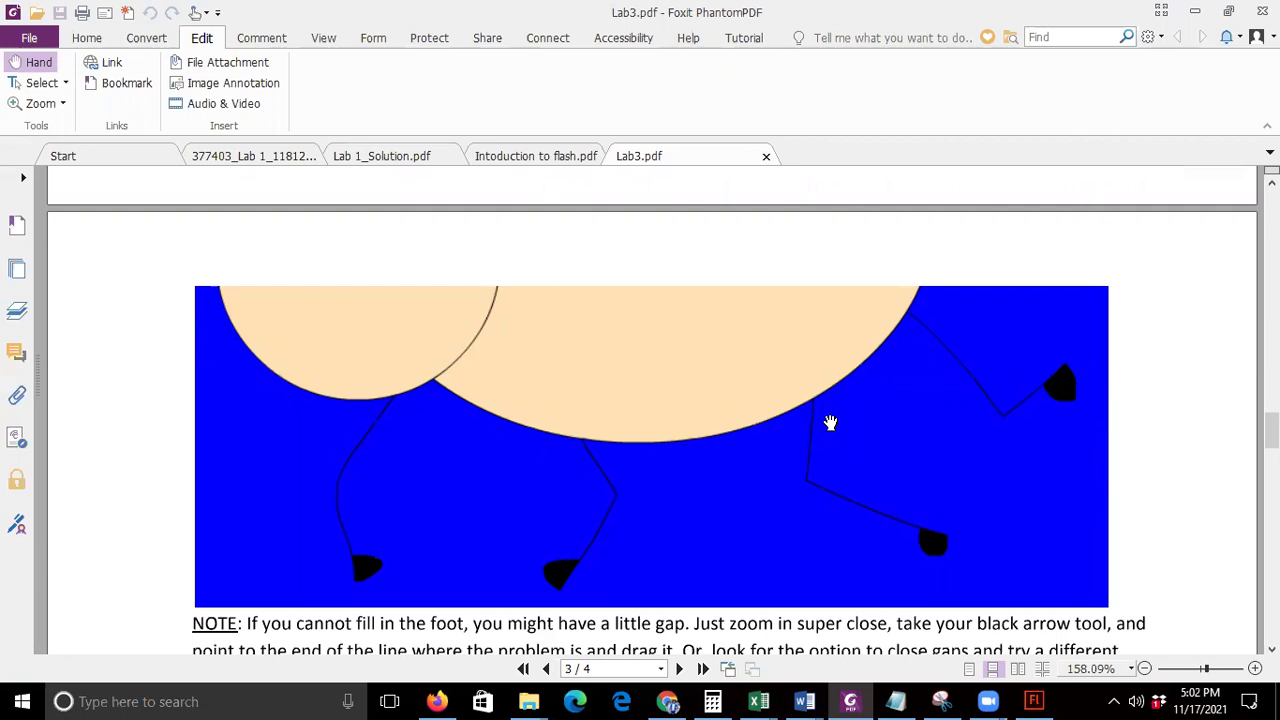
scroll(830, 422, "up", 10)
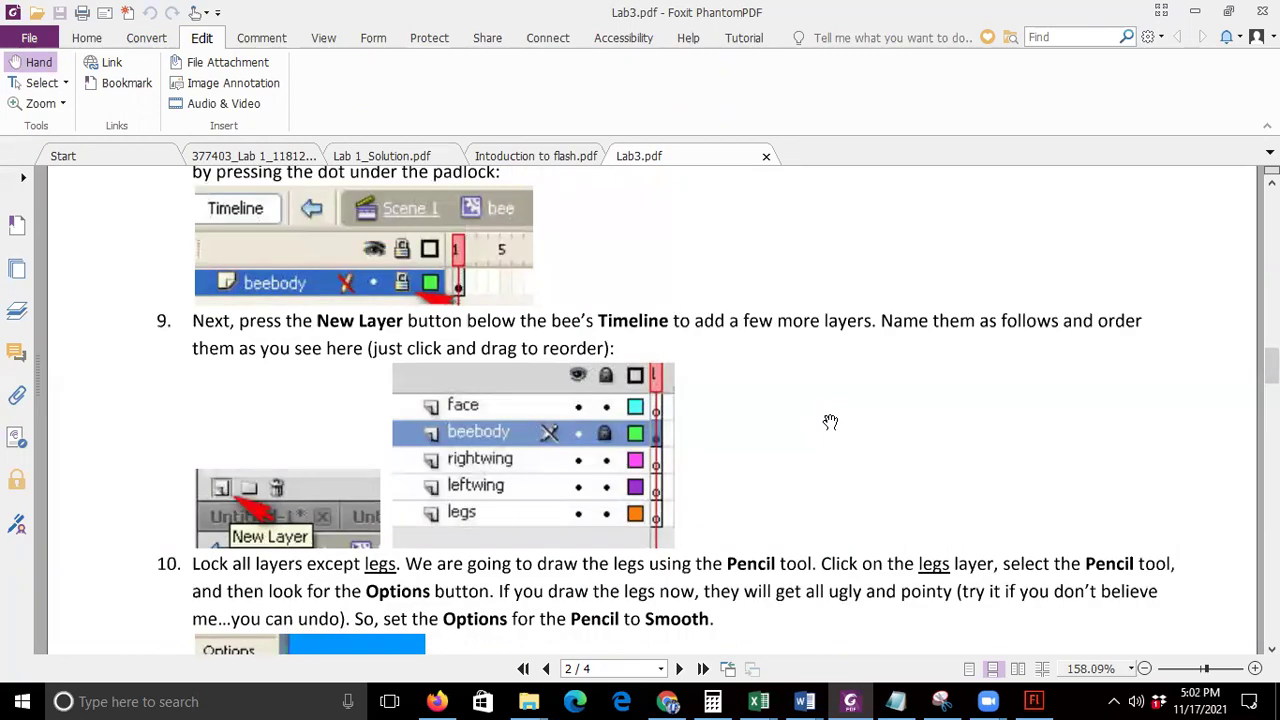
scroll(830, 422, "up", 3)
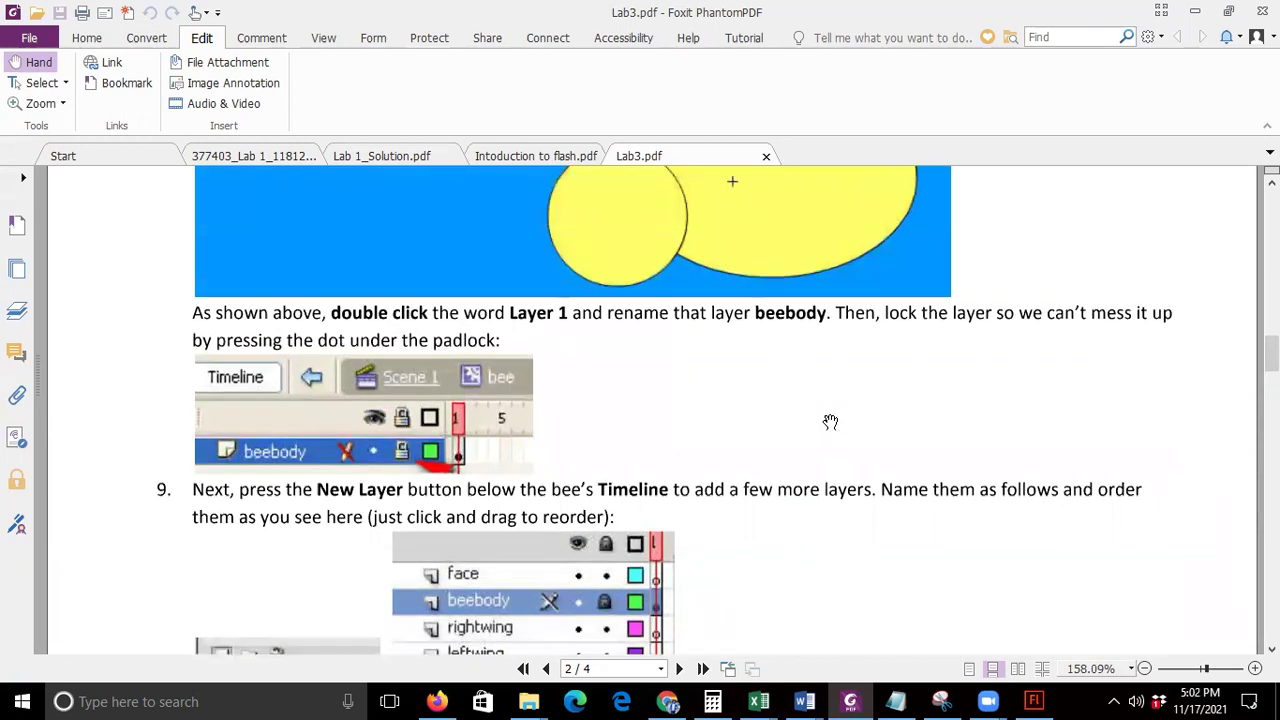
scroll(830, 422, "up", 3)
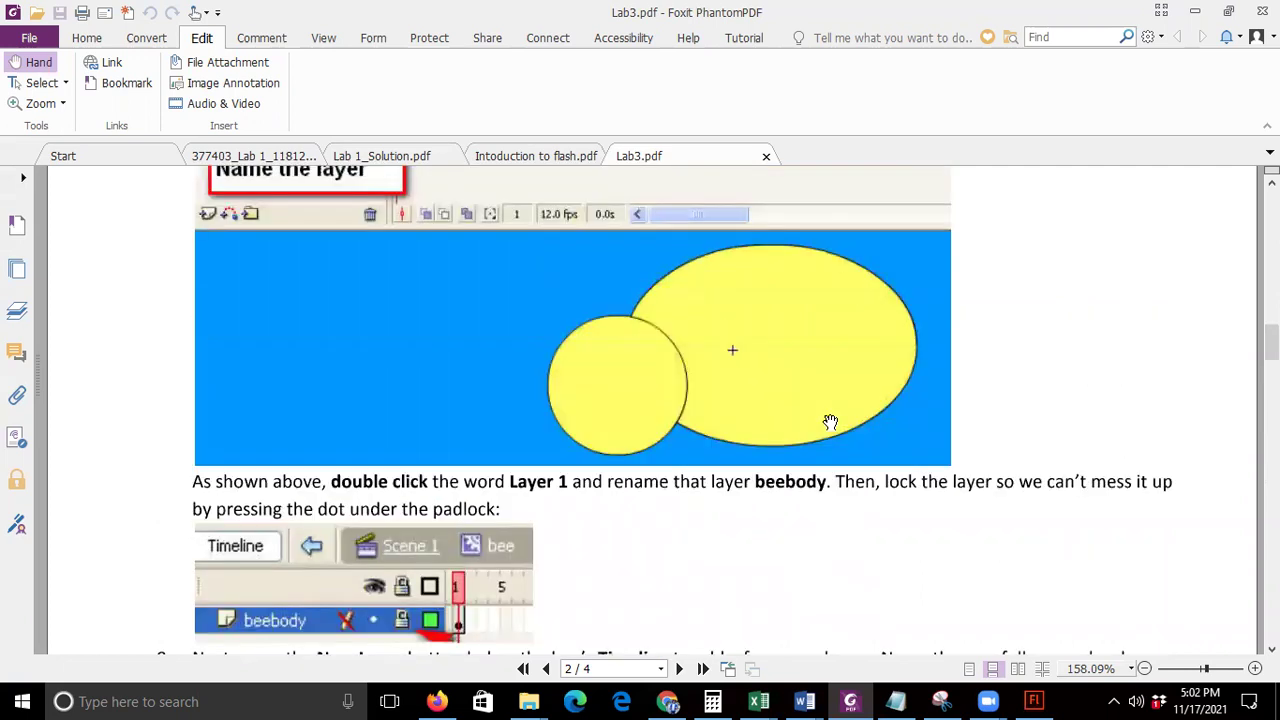
scroll(830, 422, "down", 3)
scroll(830, 422, "down", 7)
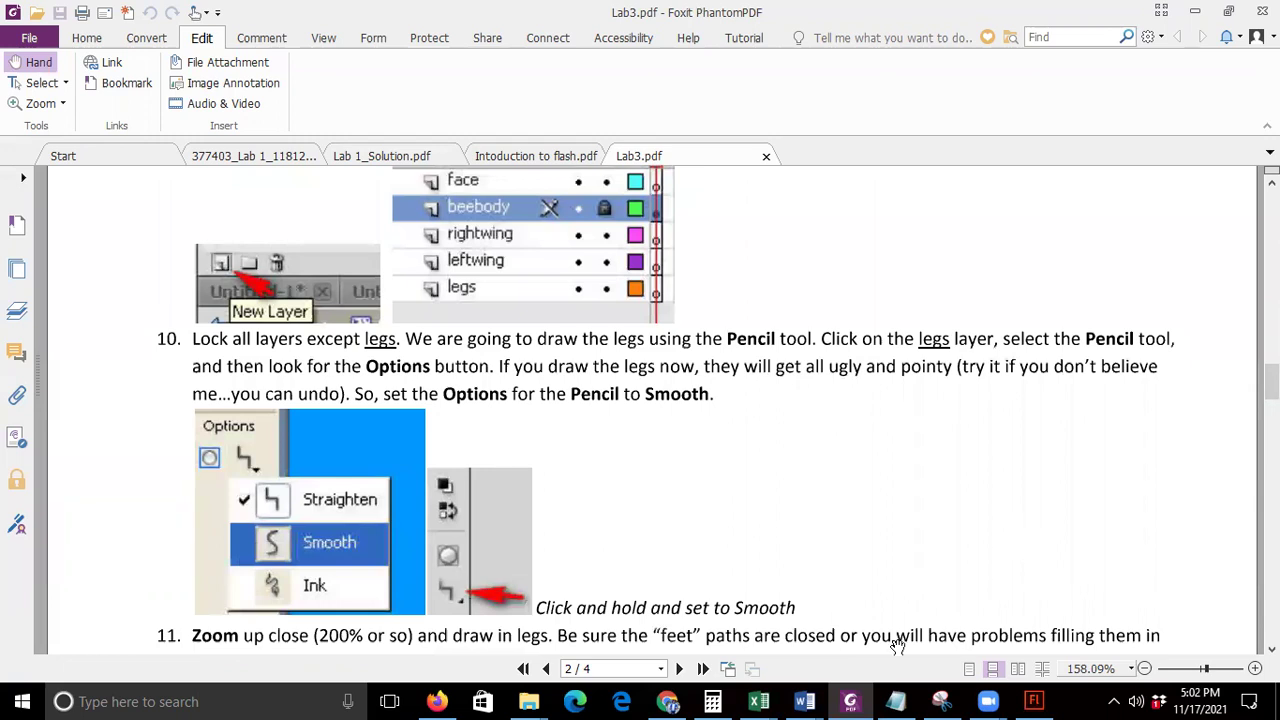
Step: Switch back to Flash and activate the Pencil tool with the unlocked legs layer selected
left_click(1032, 701)
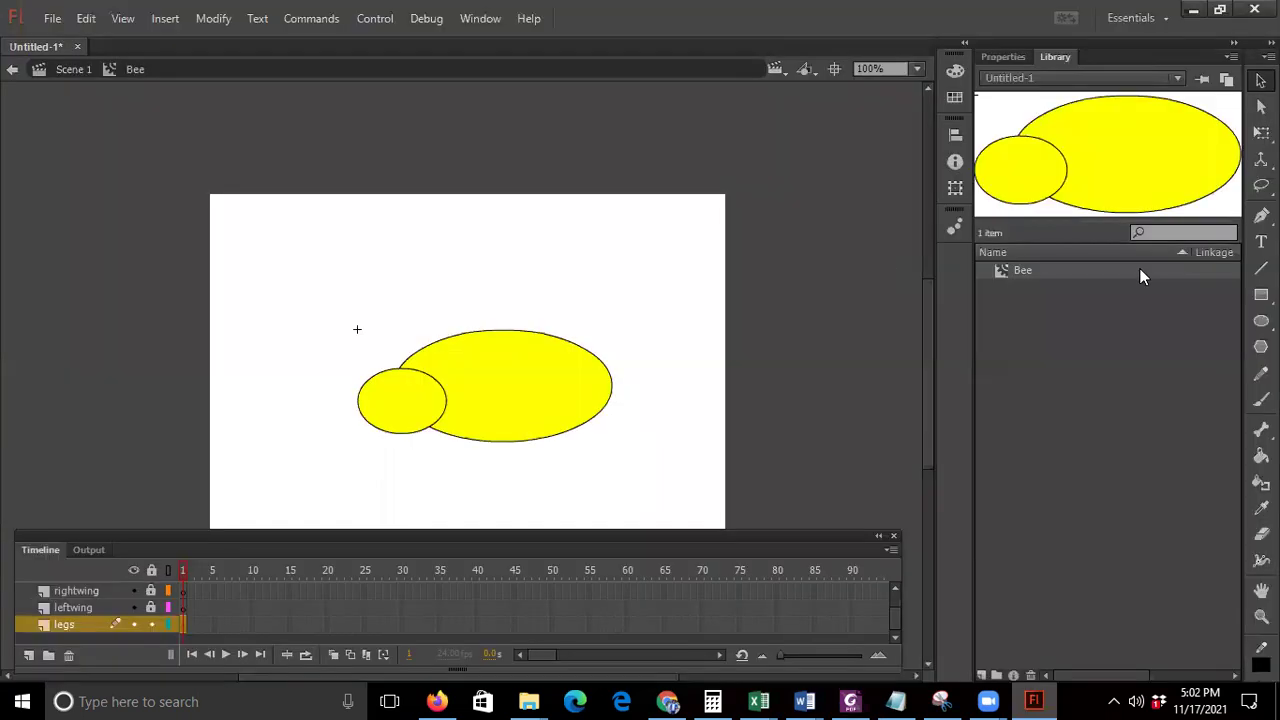
key("y")
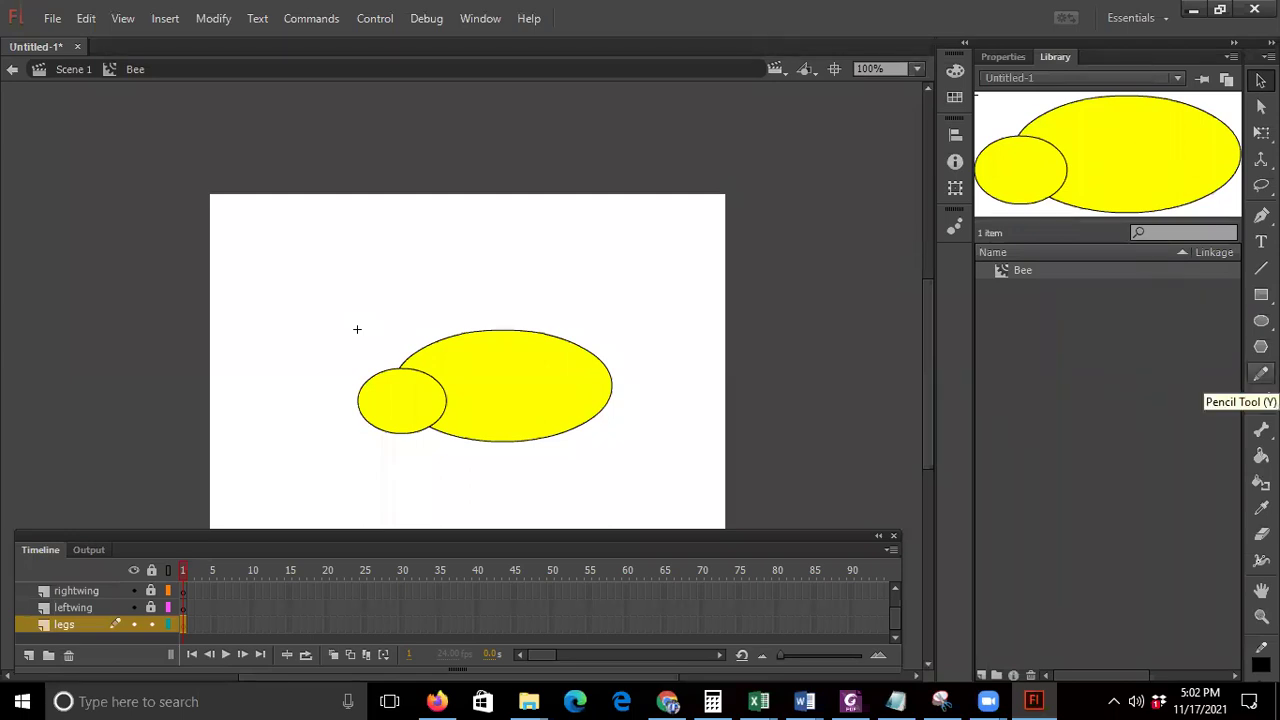
key("v")
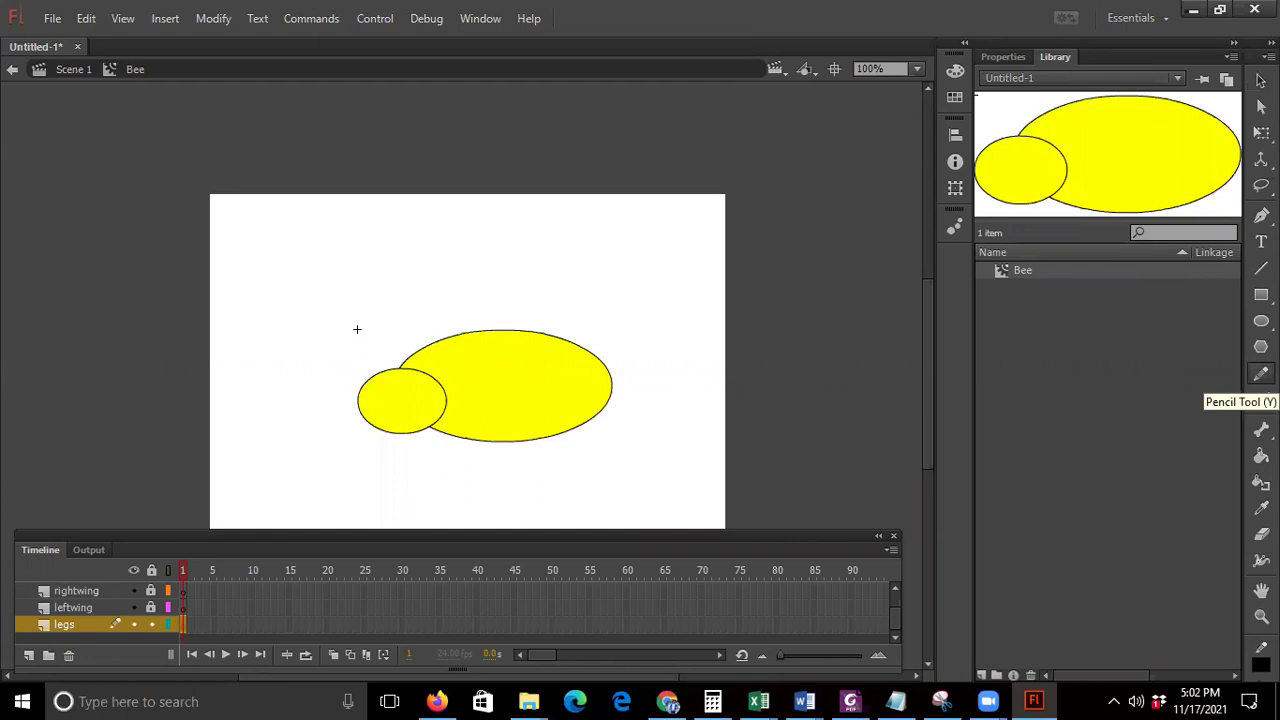
double_click(86, 626)
key("Return")
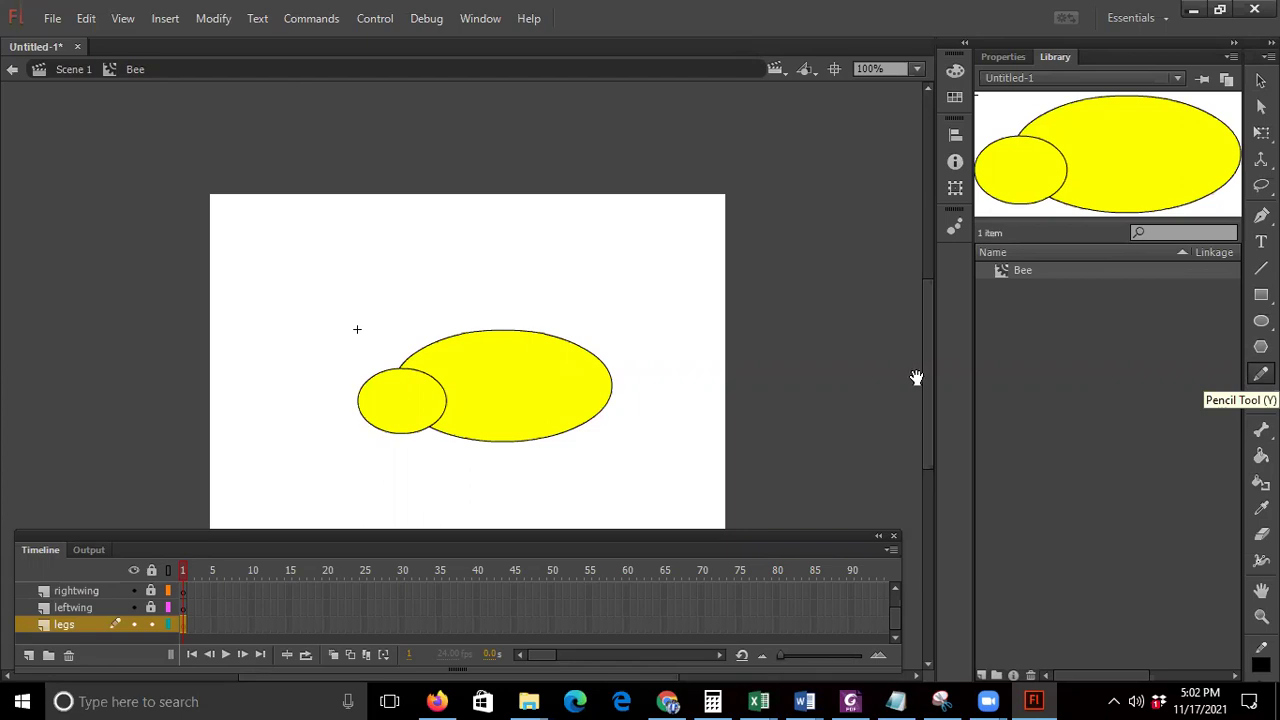
Step: Switch to Lab3.pdf in Foxit PhantomPDF to examine the example picture of the bee's legs and feet
key("alt+Tab")
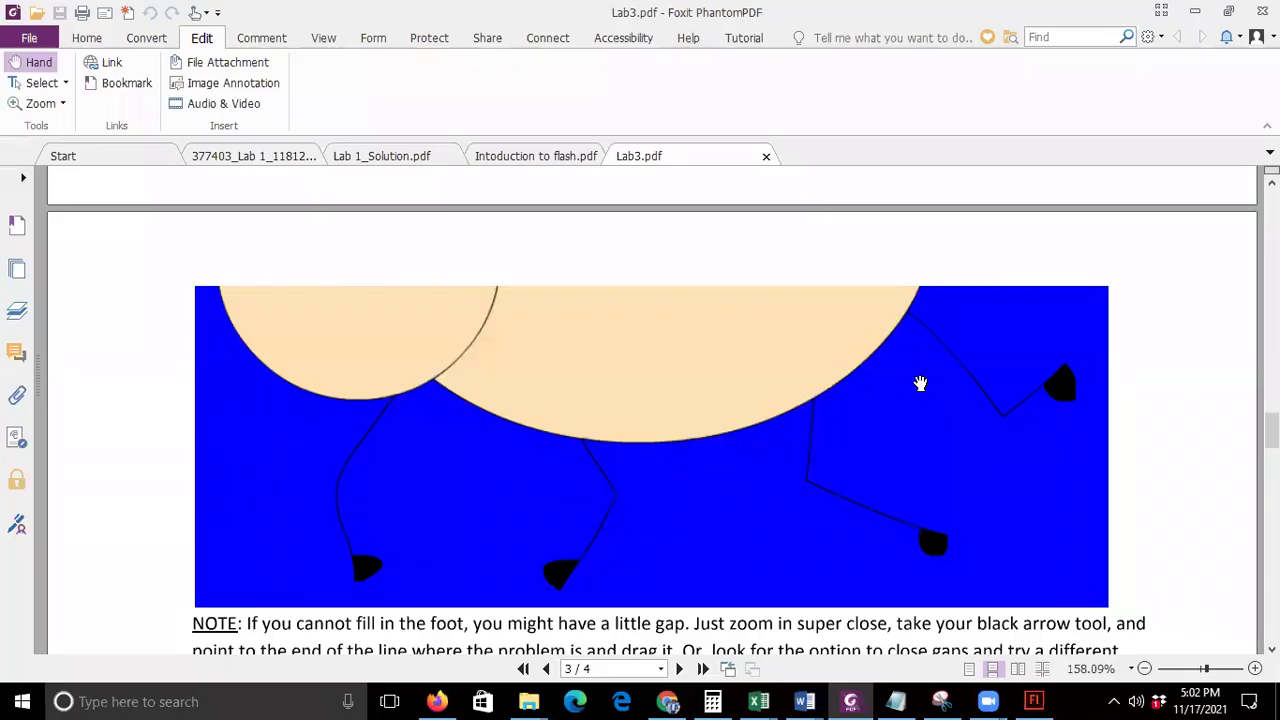